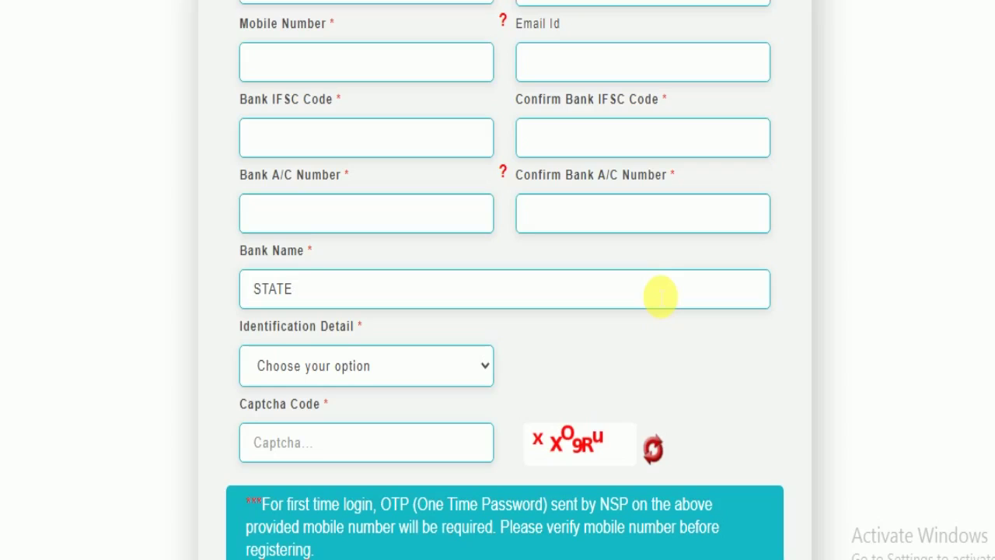
Continue the Bank Name entry after STATE with 'BANK OF INDIA , BHUBANESWA'.
text(BANK OF INDIA , BH)
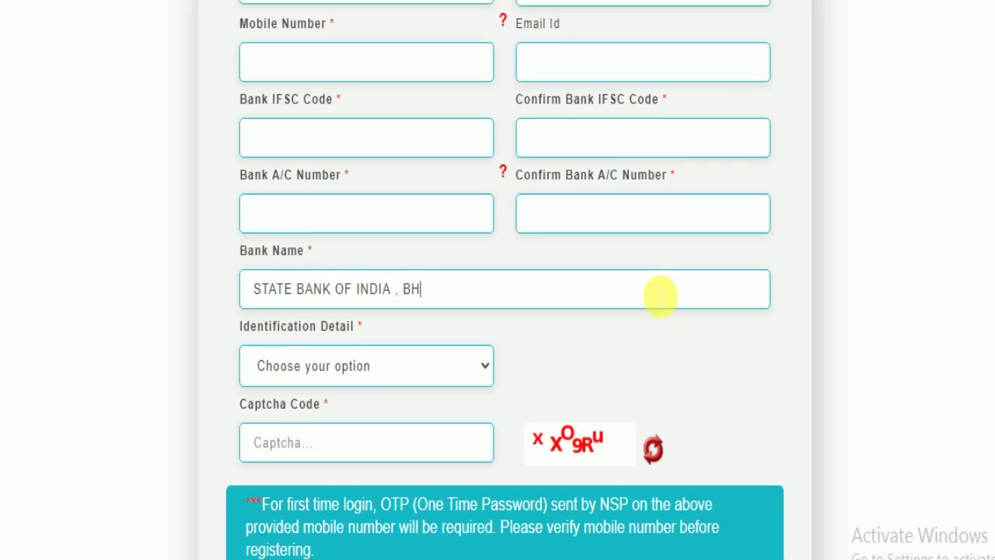
text(UBANESWAR MAIN)
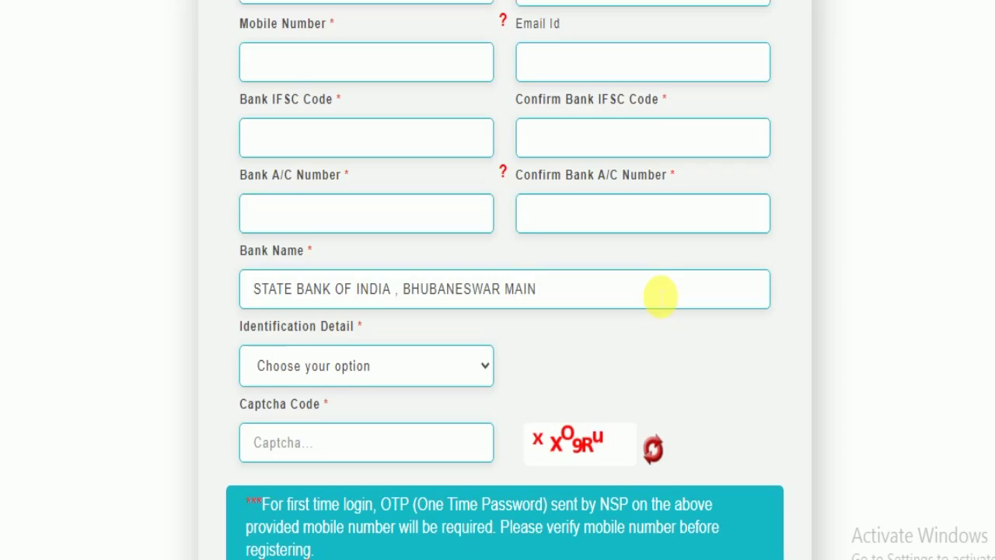
Extend the Bank Name toward 'BHUBANESWAR MAIN BRANCH' by adding 'RANCHJ'.
text(RA)
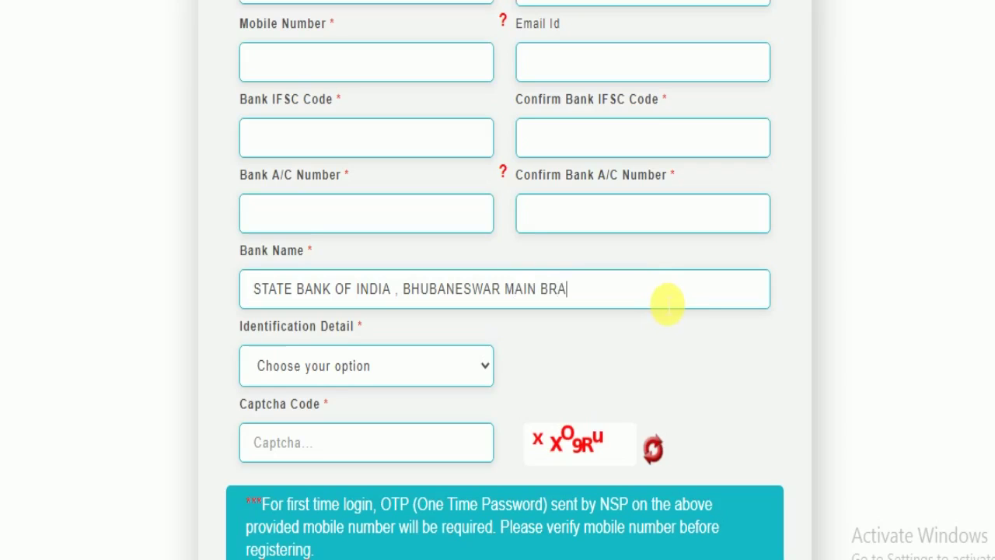
text(NCHJ)
Set Identification Detail to Aadhaar Number instead of bank account number.
click(311, 374)
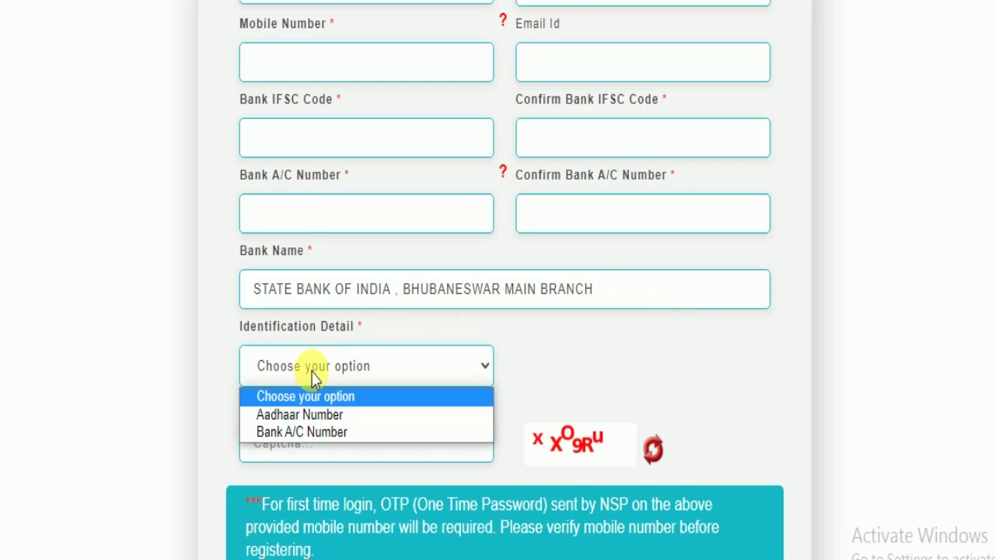
click(306, 428)
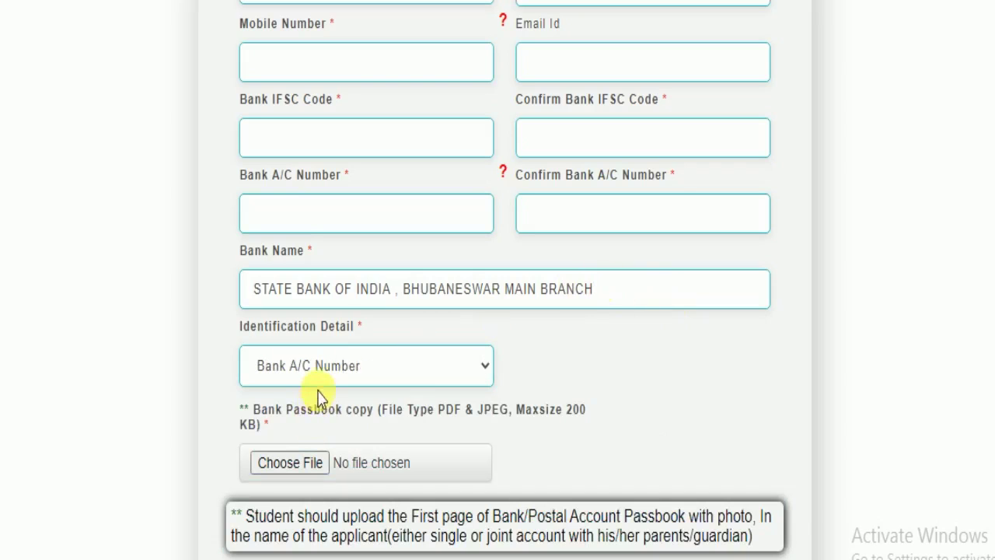
click(324, 366)
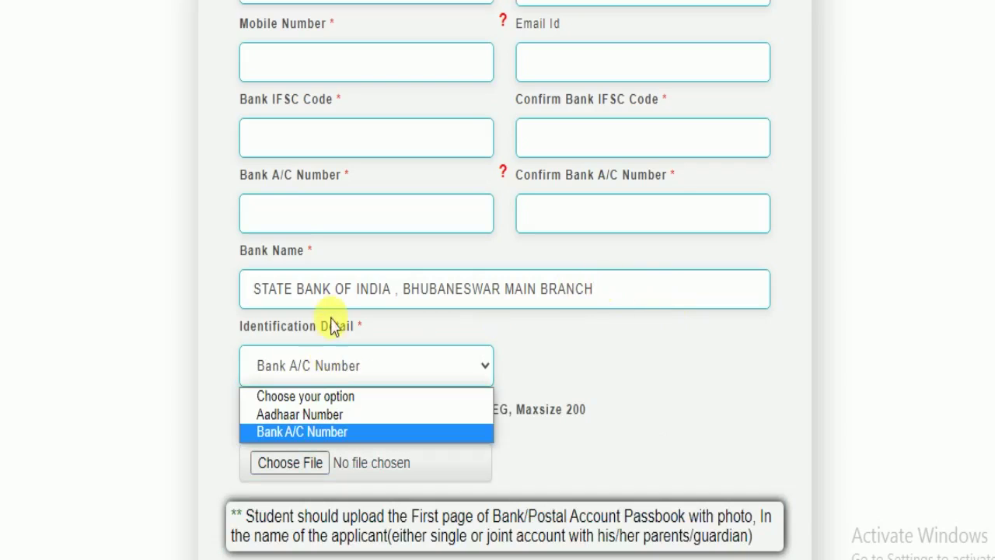
click(315, 418)
scroll(557, 237, down, 1)
Fill the Aadhaar Number and Captcha fields, clearing stray text from the captcha.
click(566, 260)
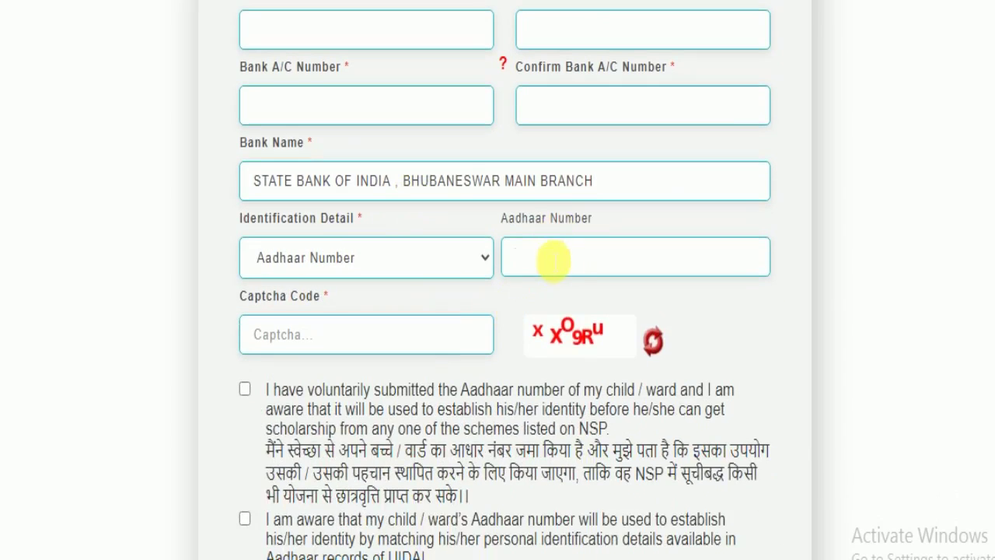
click(404, 338)
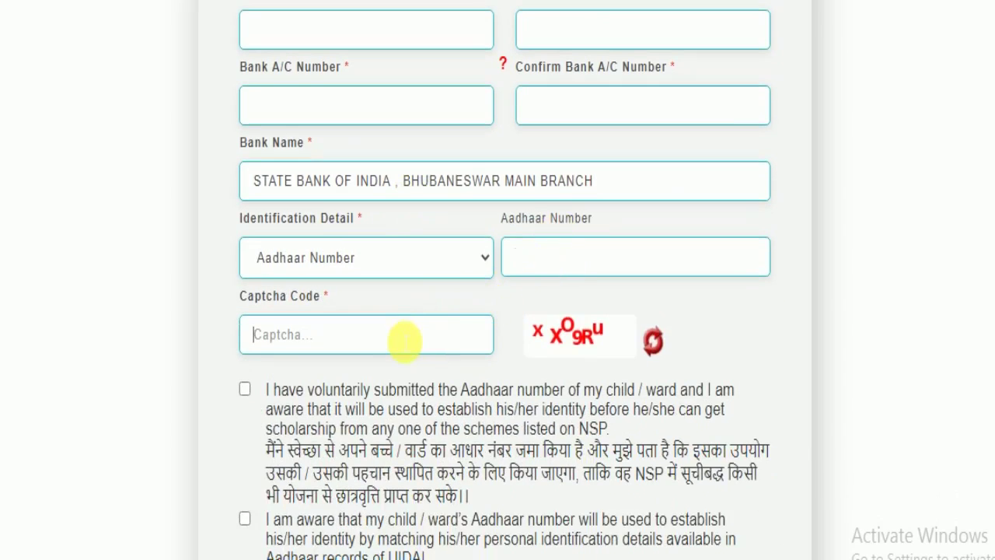
drag(629, 336, 400, 349)
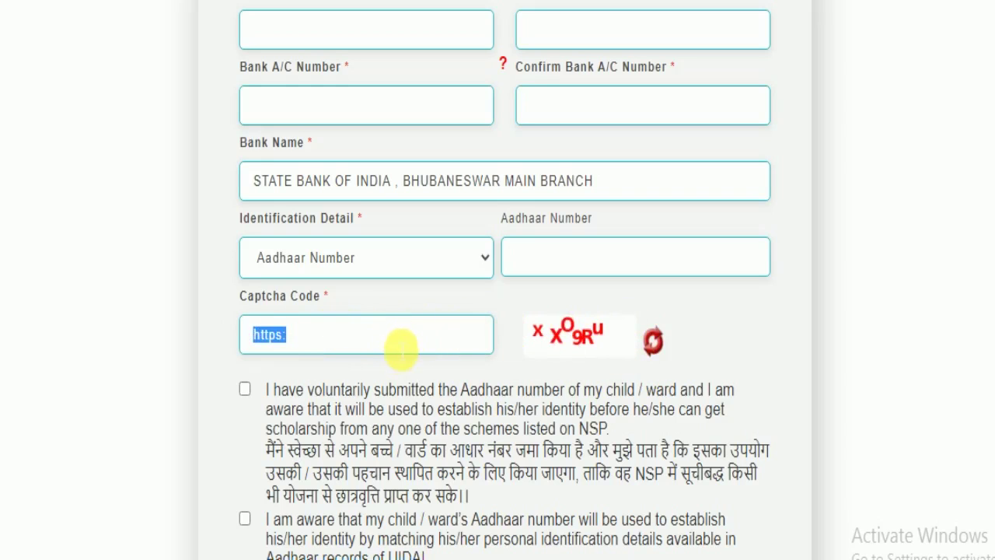
key(BackSpace)
scroll(391, 353, down, 3)
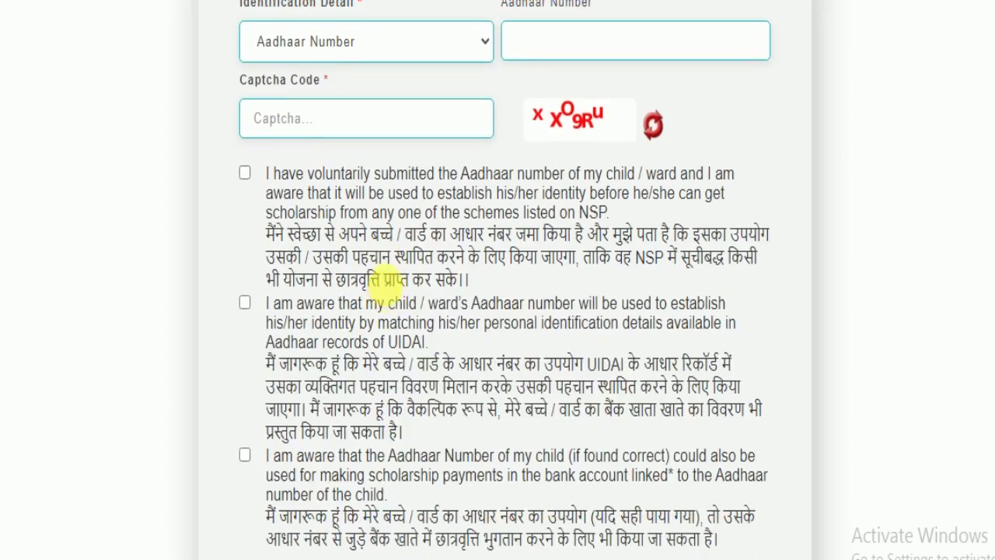
Accept all three Aadhaar consent declarations and scroll down to the REGISTER button.
click(245, 172)
click(245, 303)
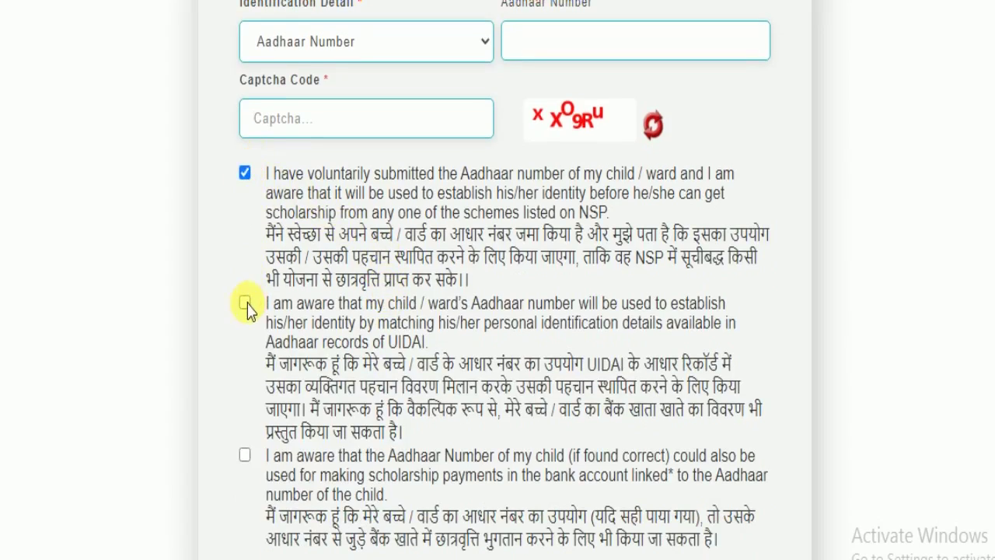
click(245, 456)
scroll(439, 330, down, 3)
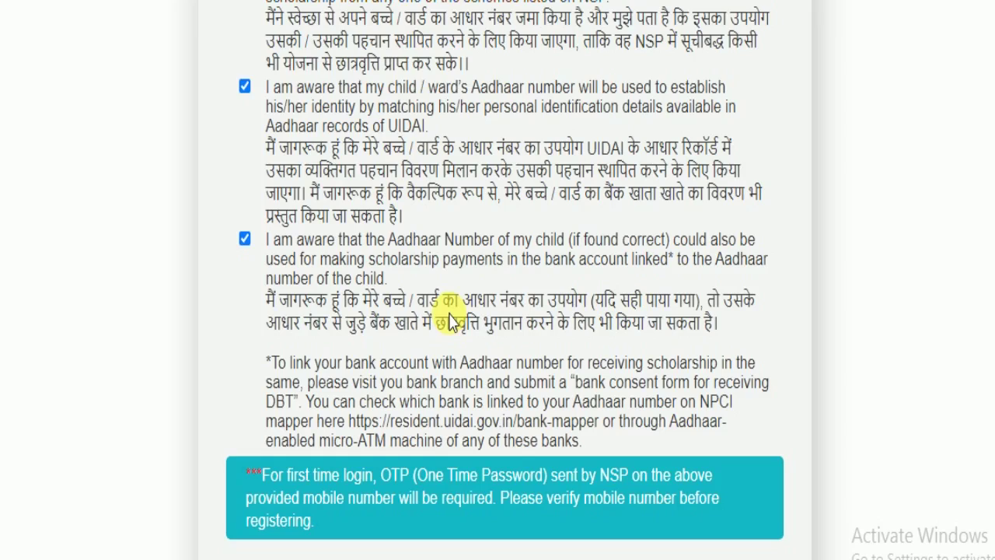
scroll(451, 320, down, 1)
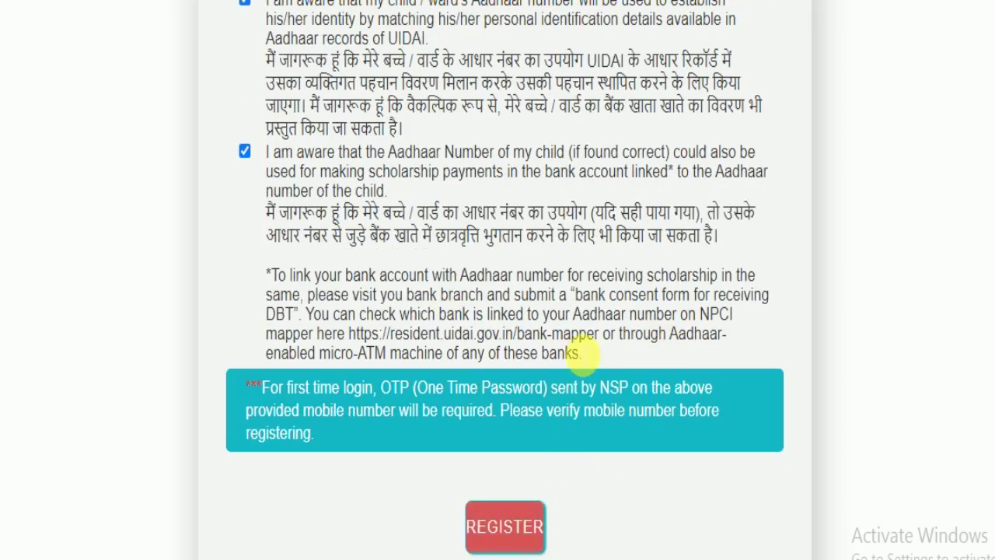
Note the new Student Application ID and login note from the success dialog, then continue.
scroll(573, 289, down, 1)
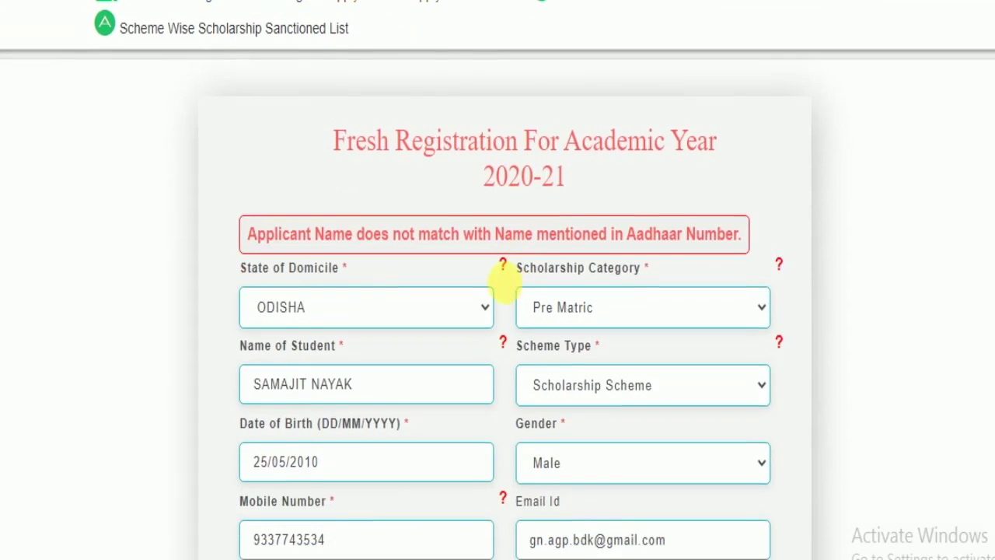
scroll(505, 289, down, 10)
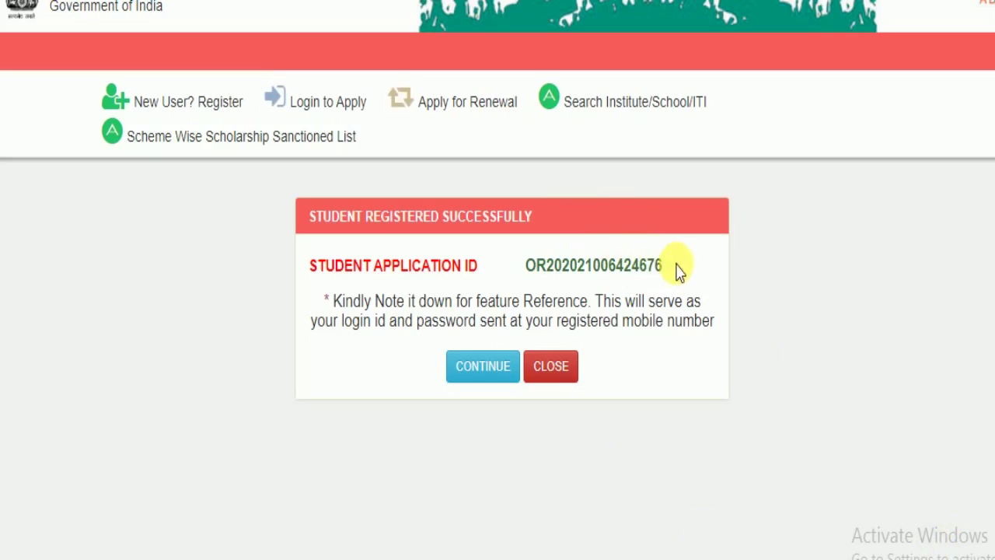
drag(677, 269, 561, 268)
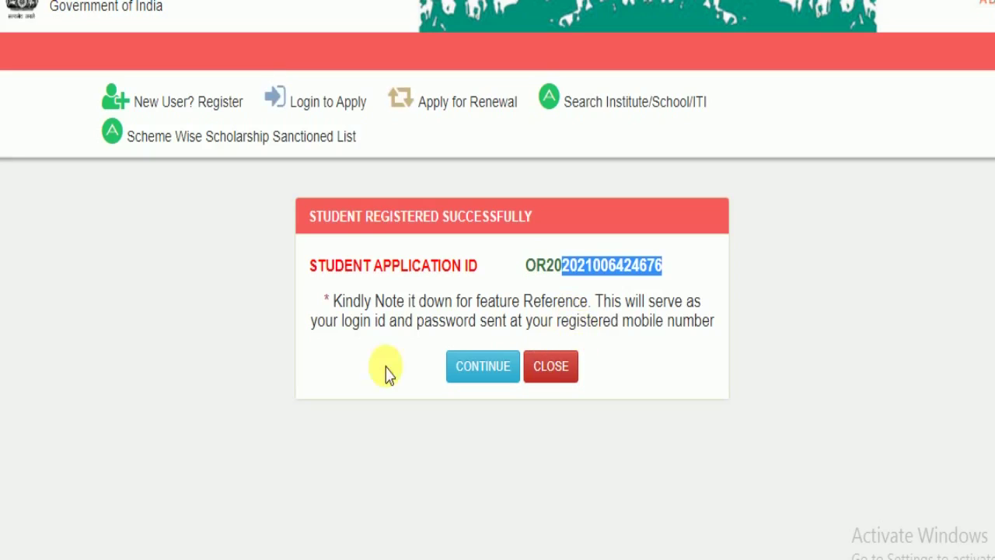
drag(343, 328, 502, 329)
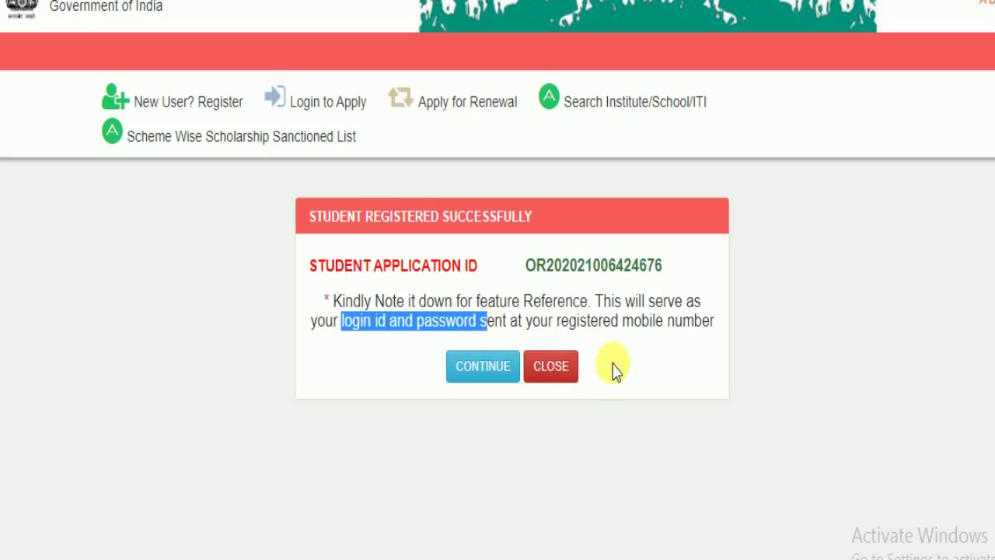
click(506, 372)
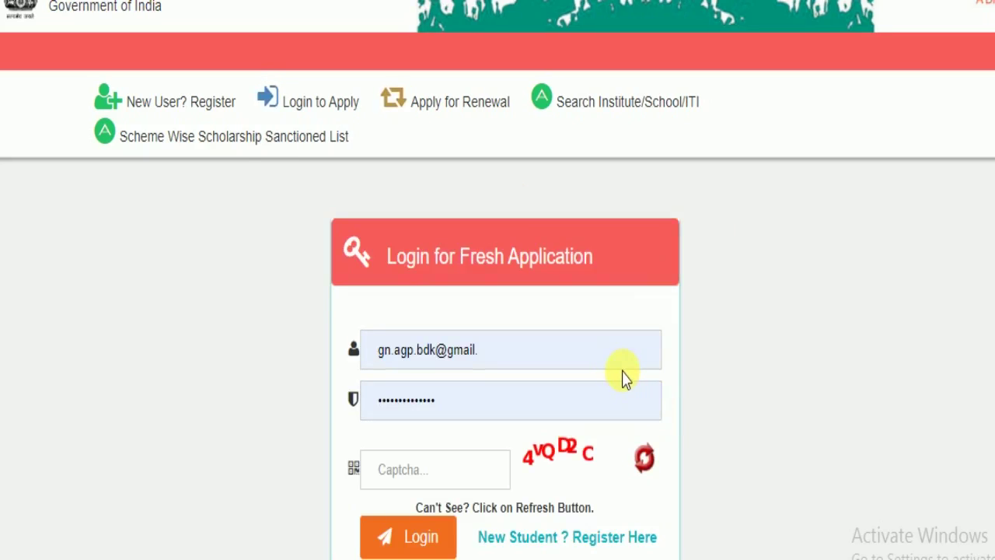
Scroll over the Login for Fresh Application page while signing in.
scroll(627, 373, down, 2)
scroll(638, 349, up, 2)
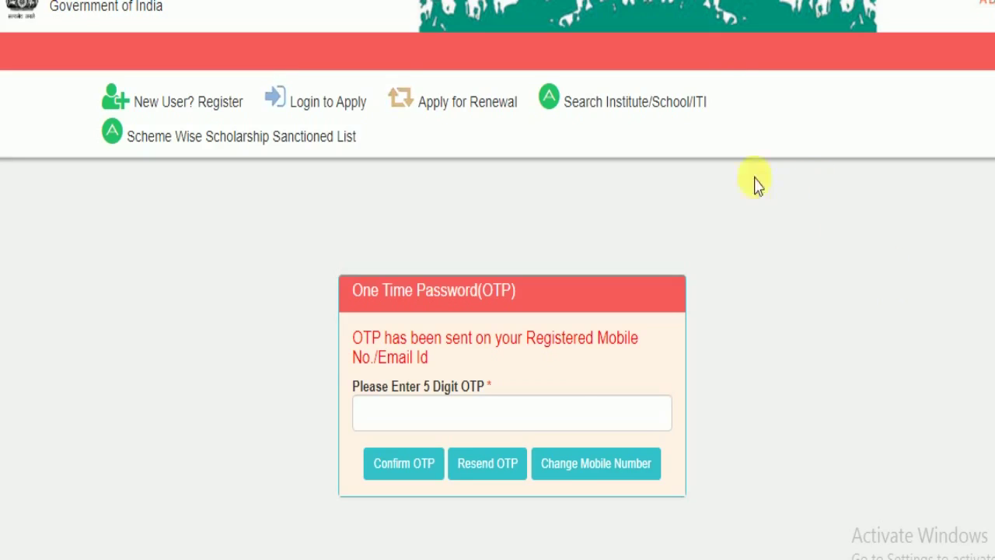
click(531, 420)
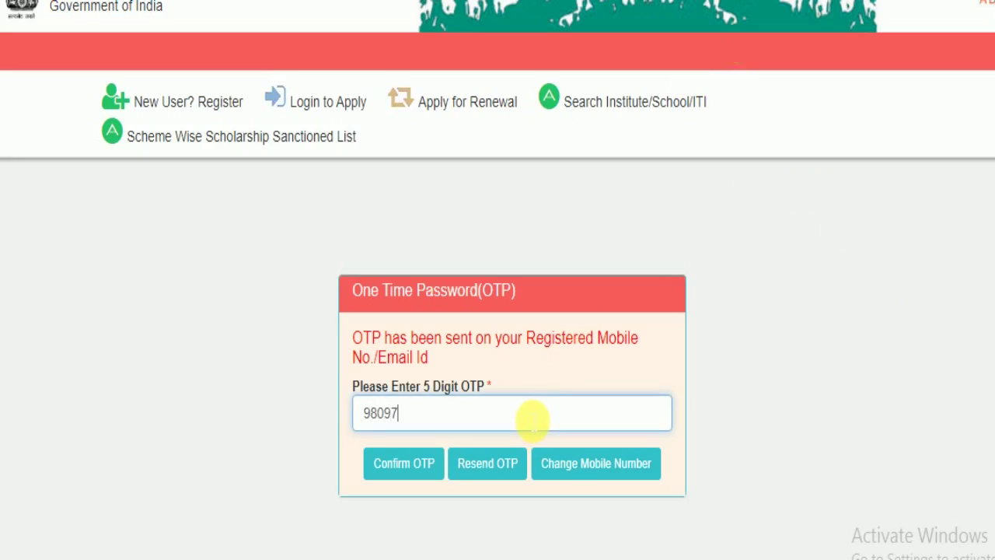
click(405, 466)
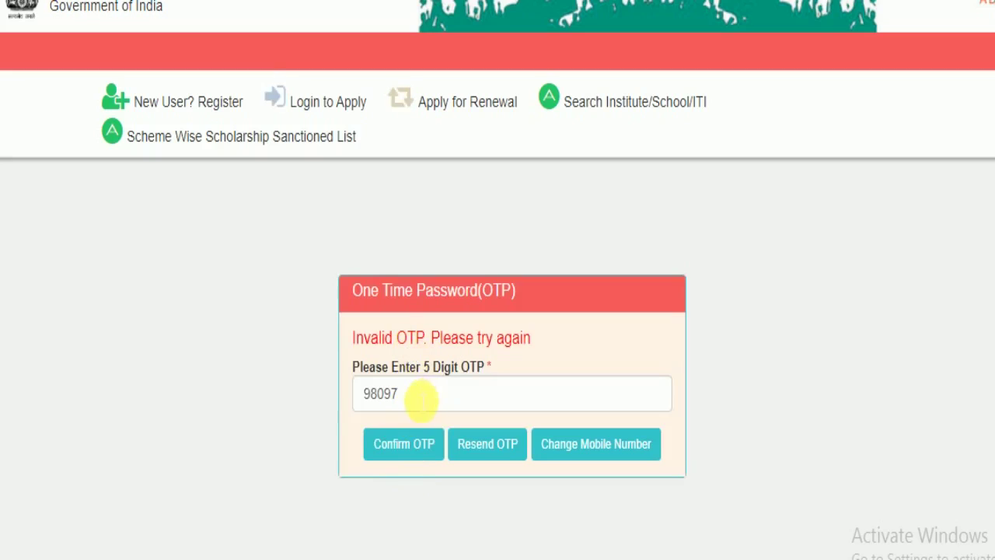
drag(423, 396, 371, 396)
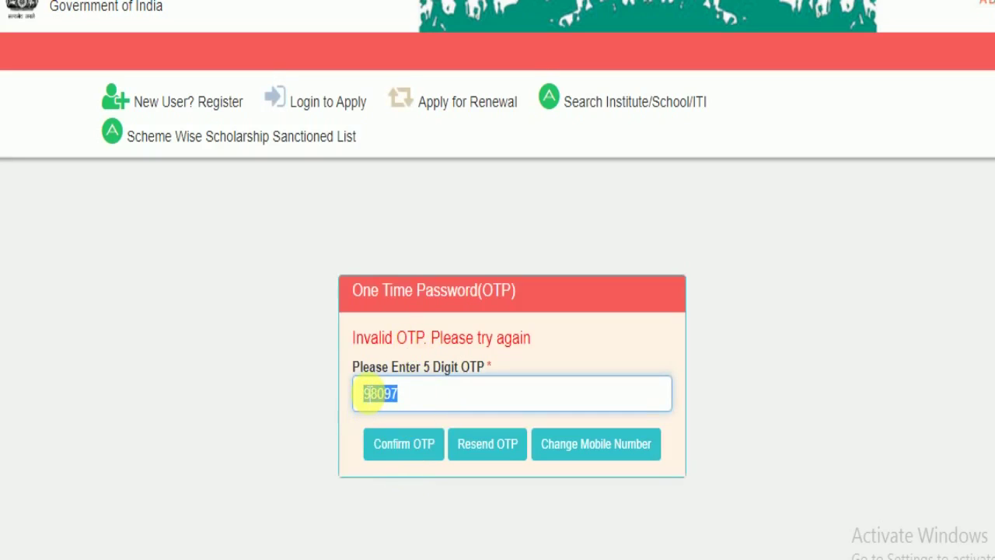
key(BackSpace)
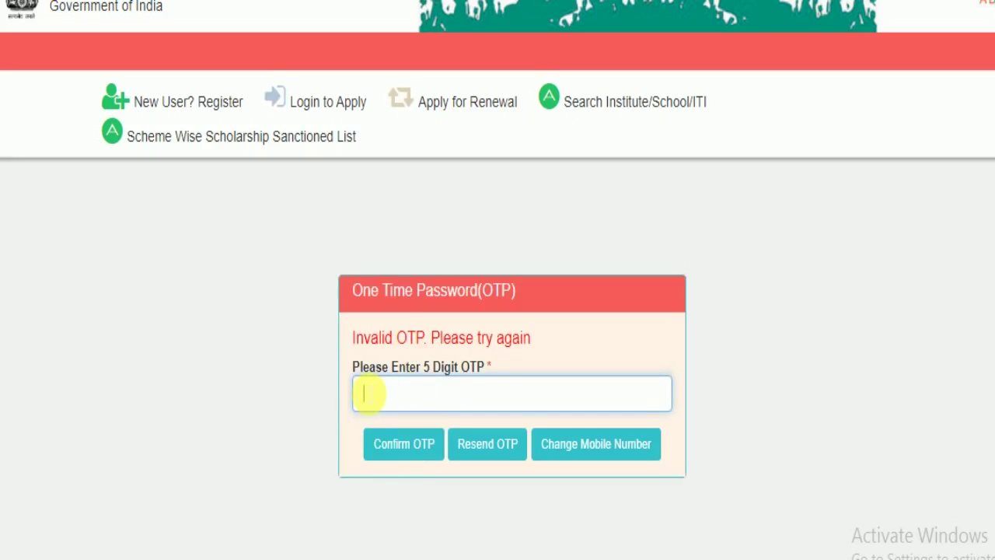
click(419, 447)
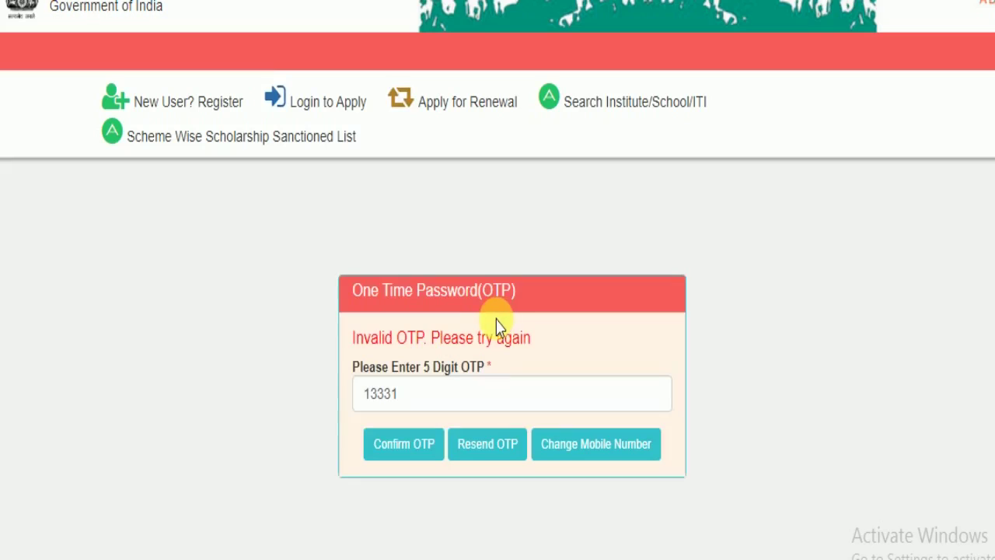
Request a fresh OTP, paste the newly received code and confirm it.
click(498, 450)
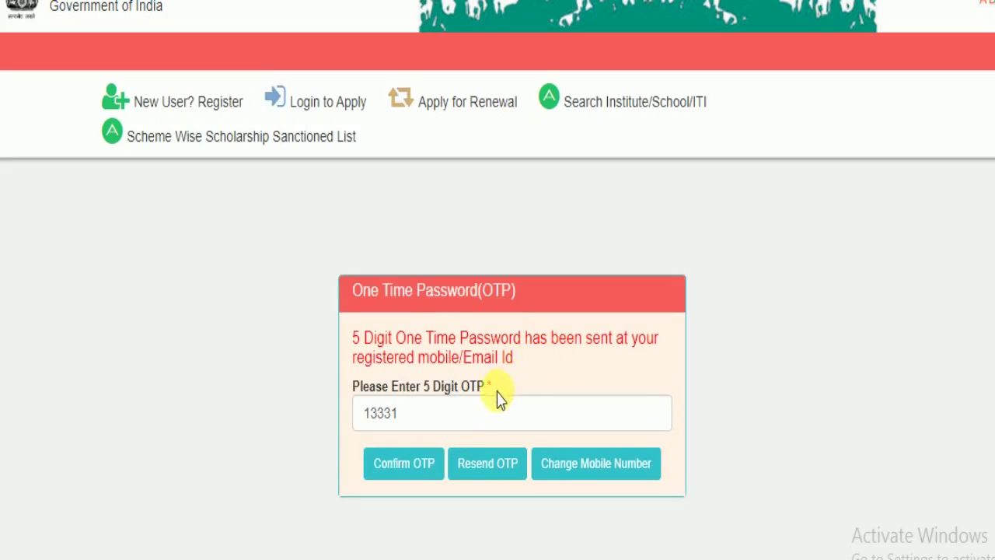
double_click(433, 415)
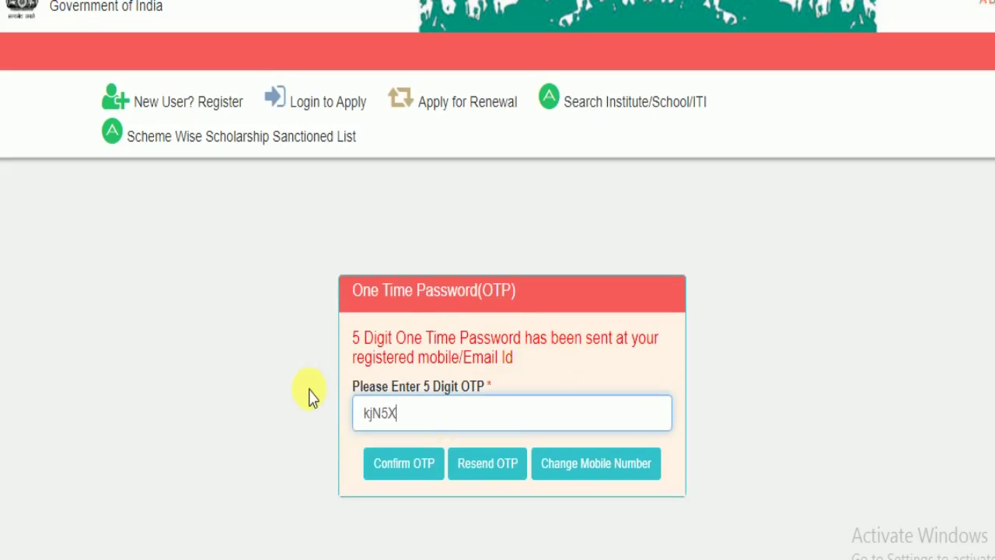
click(425, 470)
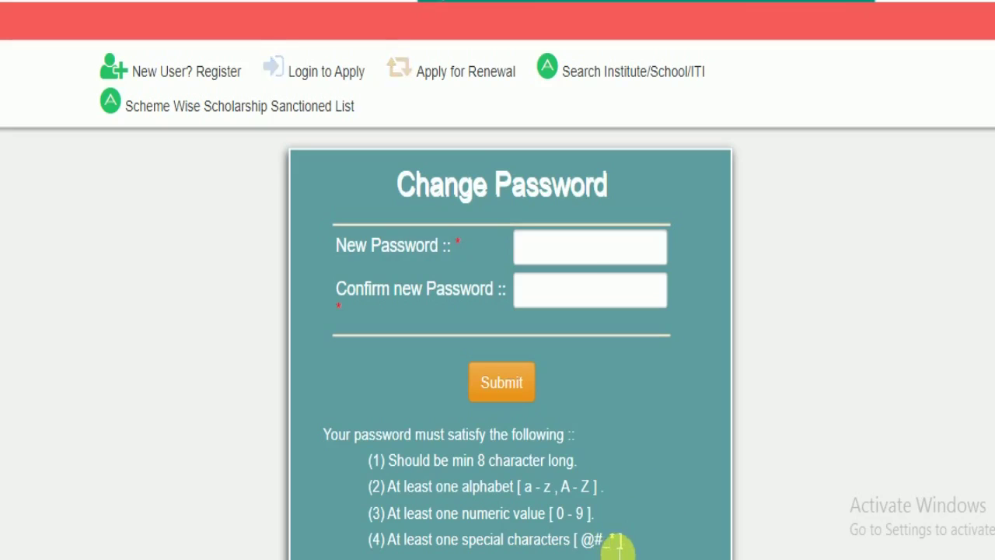
Begin a new password entry, highlight the application ID in the status table, then clear the selection.
click(562, 247)
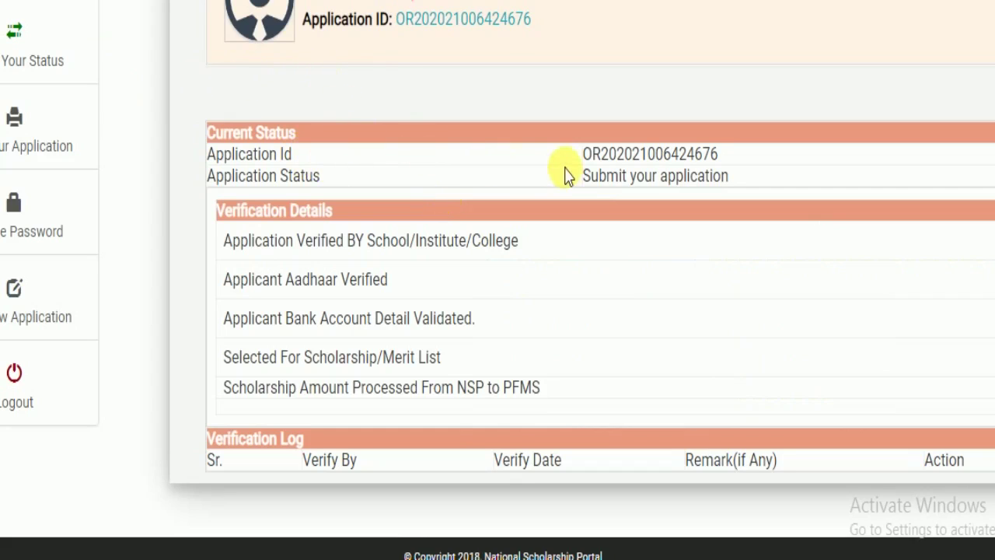
mouse_move(567, 174)
mouse_down()
mouse_move(755, 155)
mouse_move(751, 182)
mouse_move(567, 184)
mouse_up()
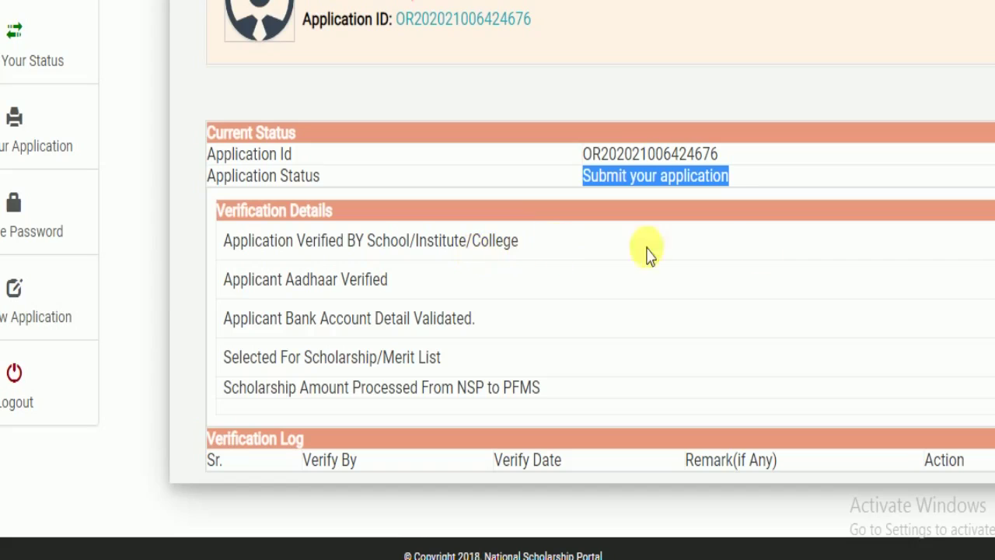
click(835, 550)
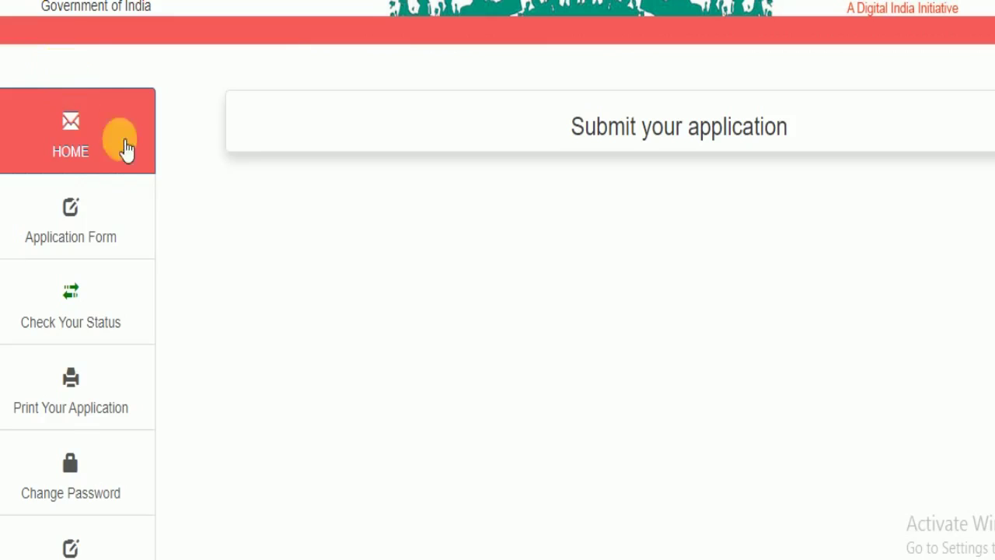
Open the Application Form from the sidebar and scroll through its prefilled sections.
scroll(489, 157, down, 3)
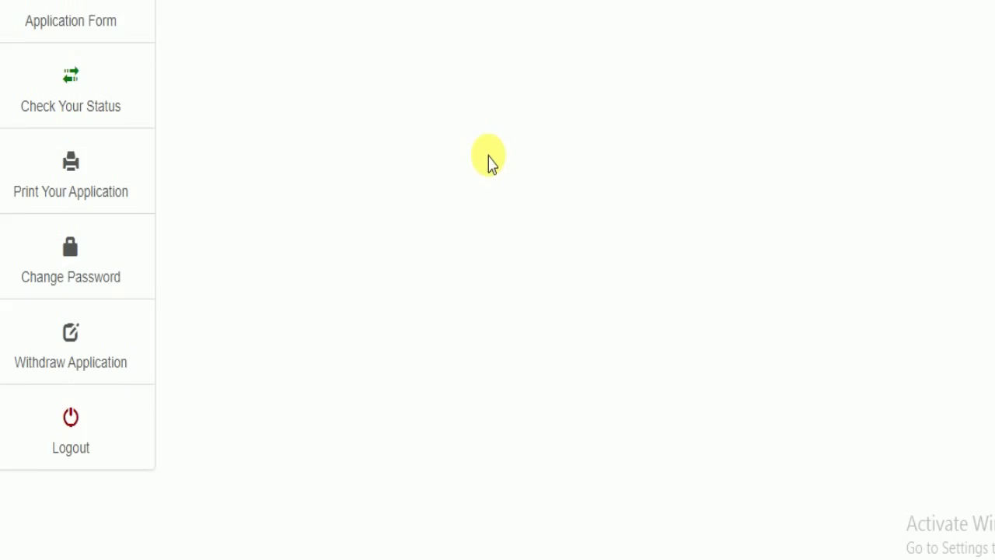
scroll(489, 158, up, 3)
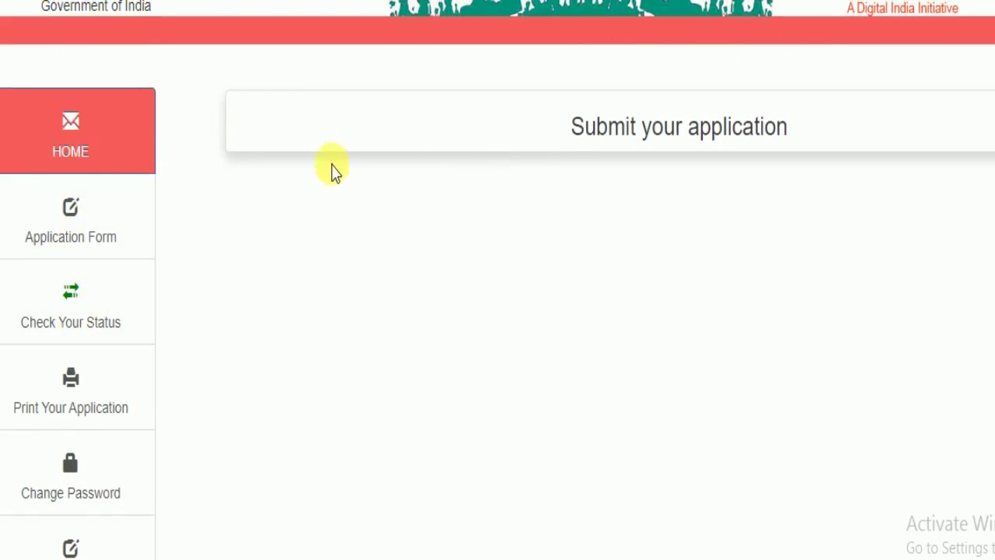
scroll(502, 177, down, 3)
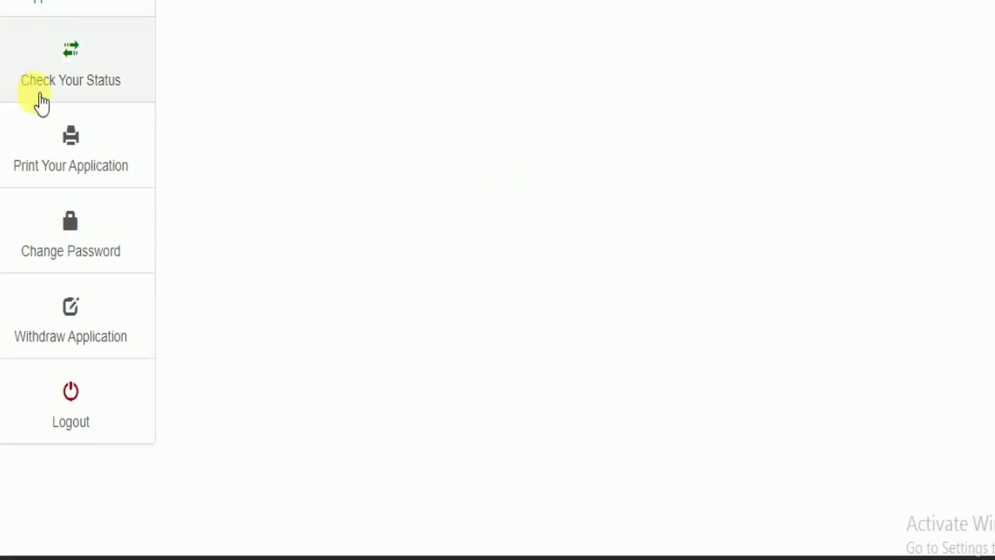
scroll(67, 31, up, 3)
click(75, 190)
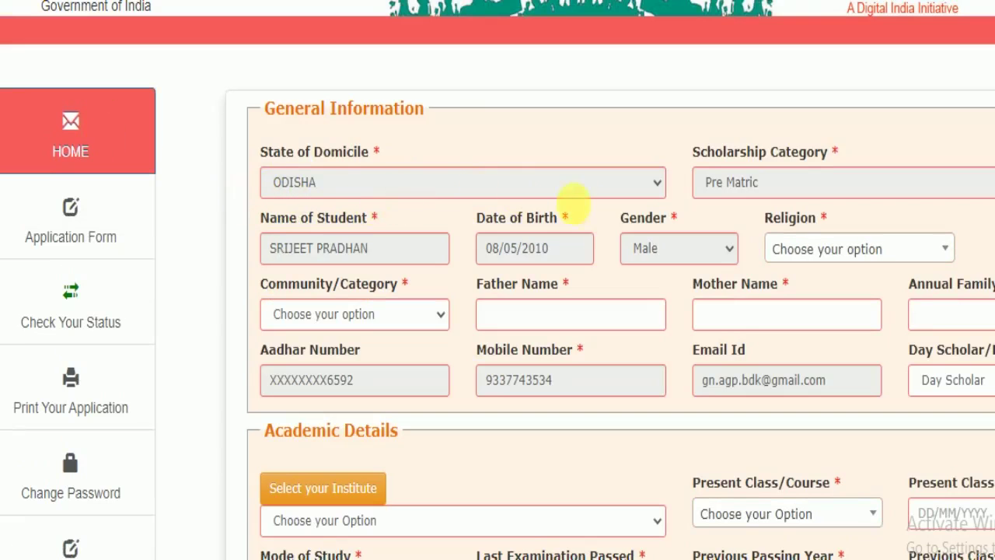
scroll(583, 204, down, 6)
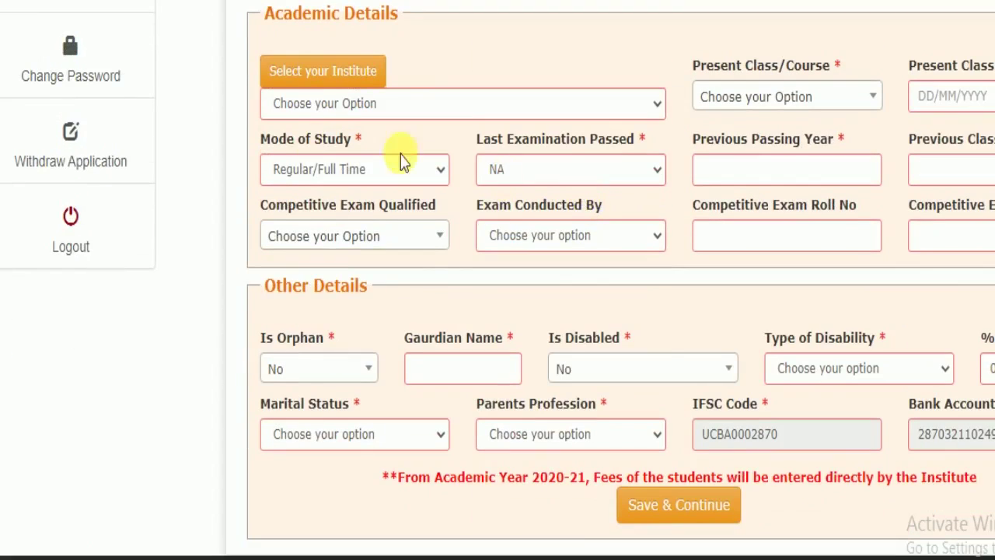
scroll(199, 133, up, 2)
scroll(200, 133, down, 2)
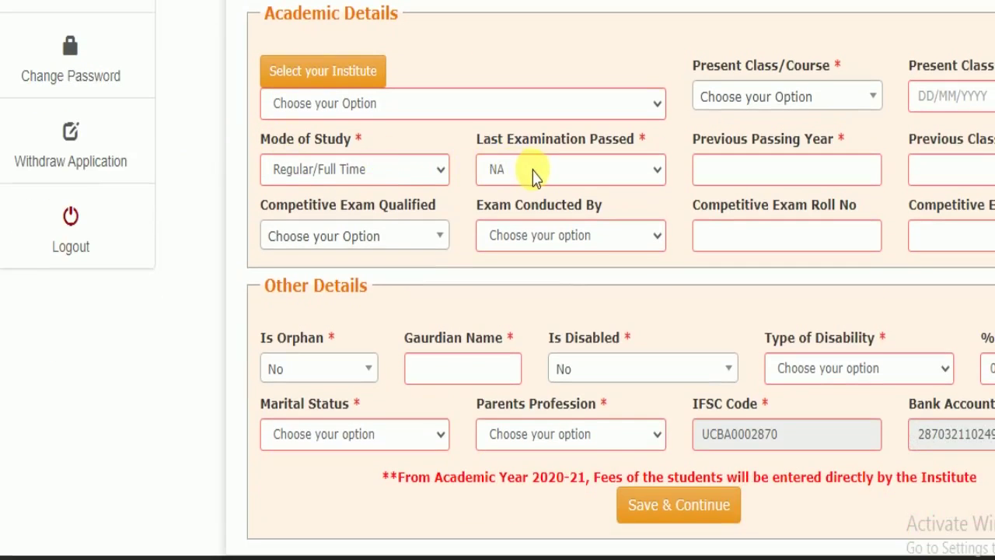
scroll(534, 166, up, 2)
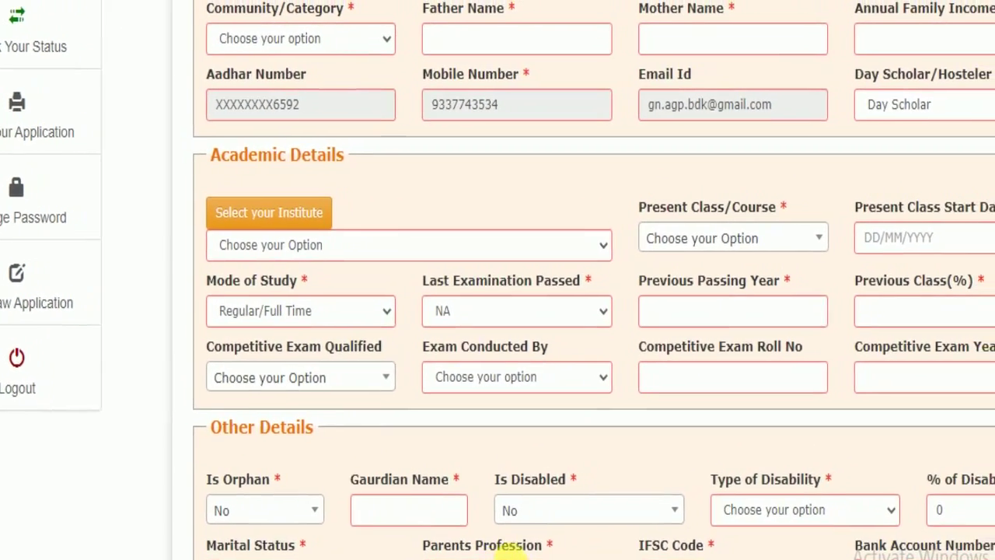
Set Community/Category to OBC, enter both parents' names and 100000 annual family income.
click(302, 45)
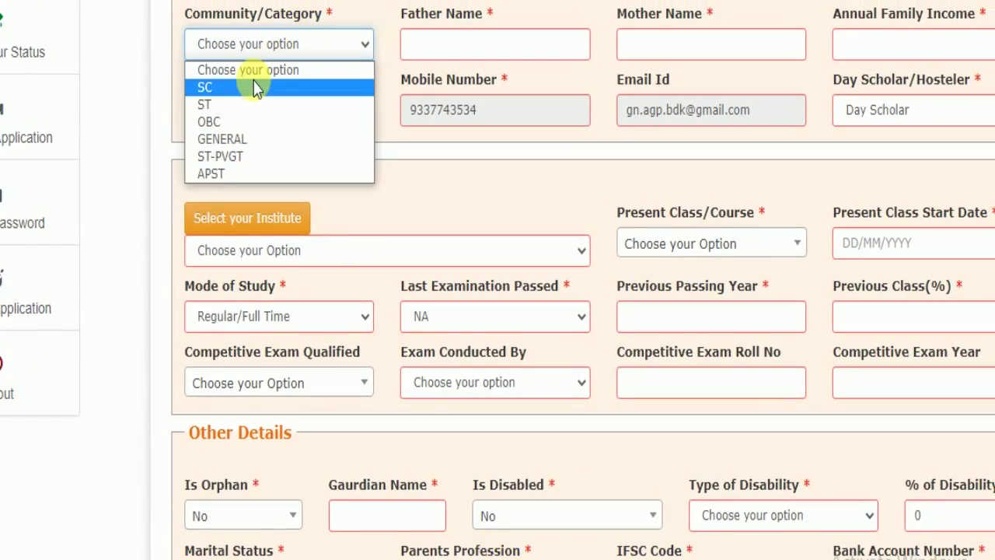
click(253, 122)
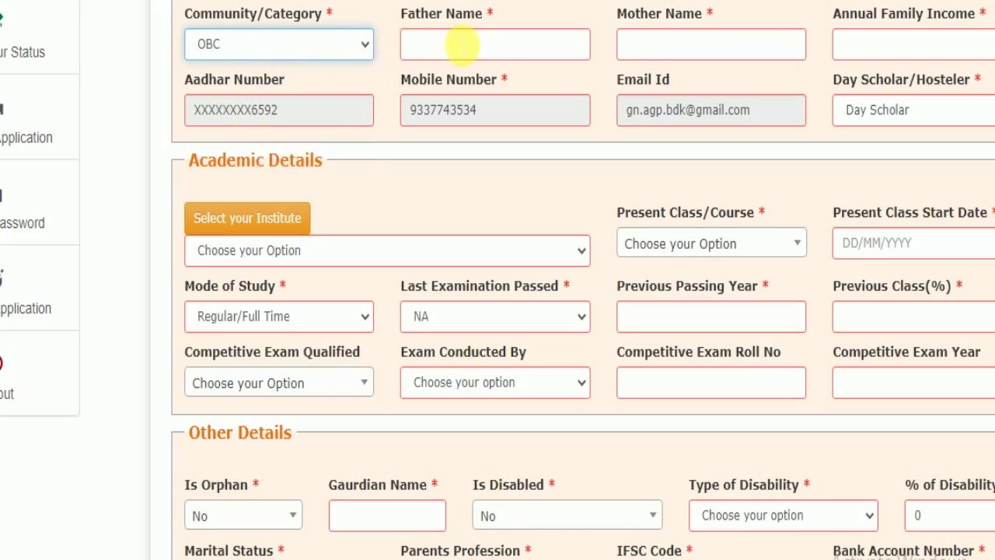
click(462, 45)
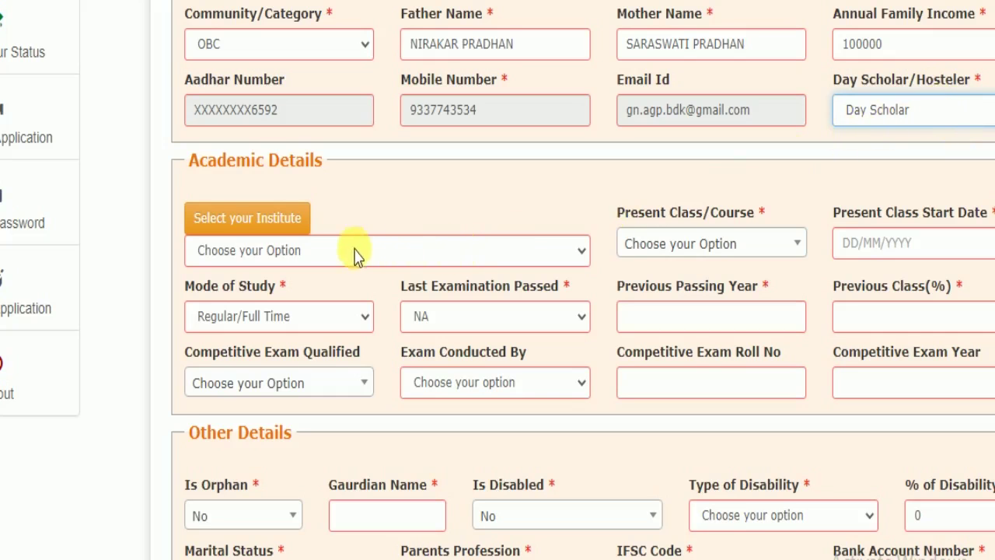
scroll(279, 219, down, 1)
click(246, 143)
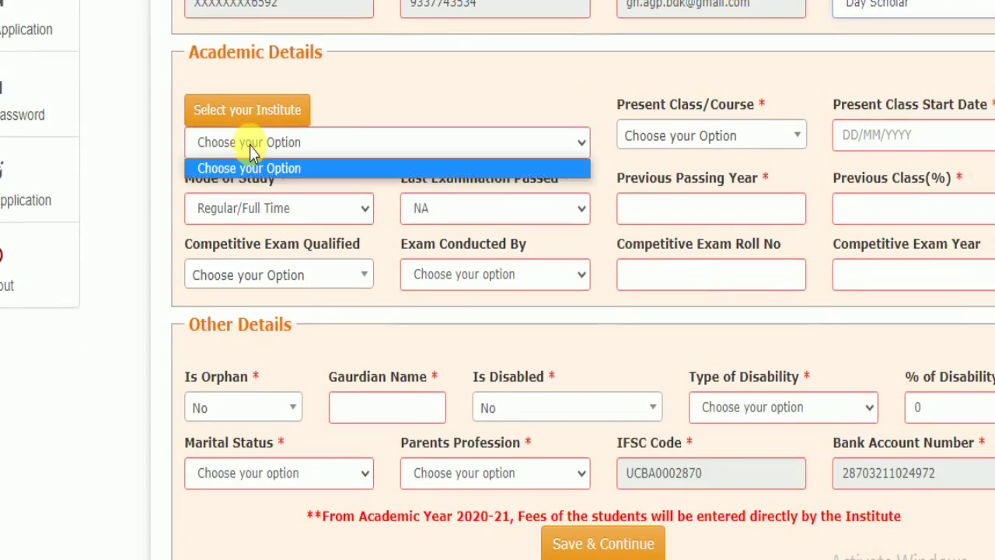
click(224, 84)
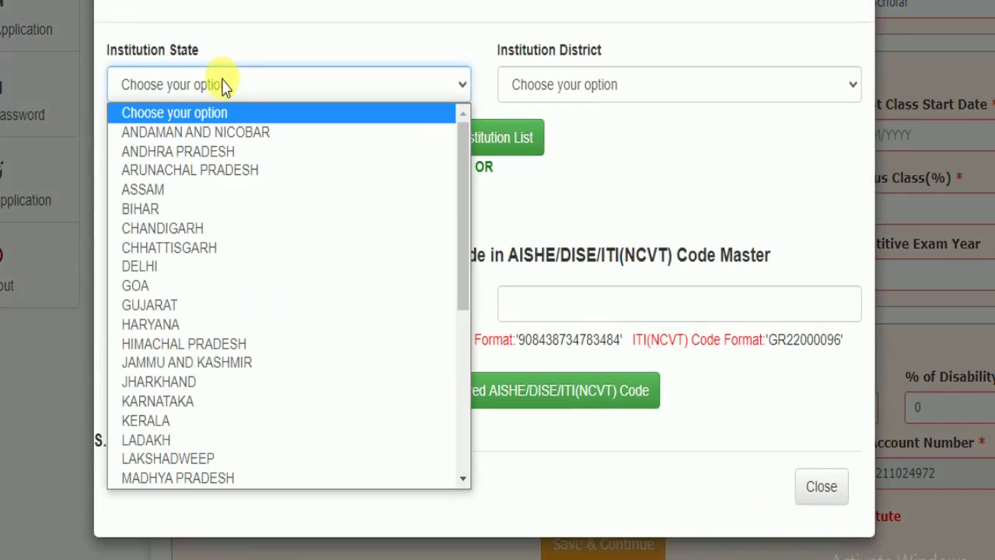
scroll(167, 338, down, 5)
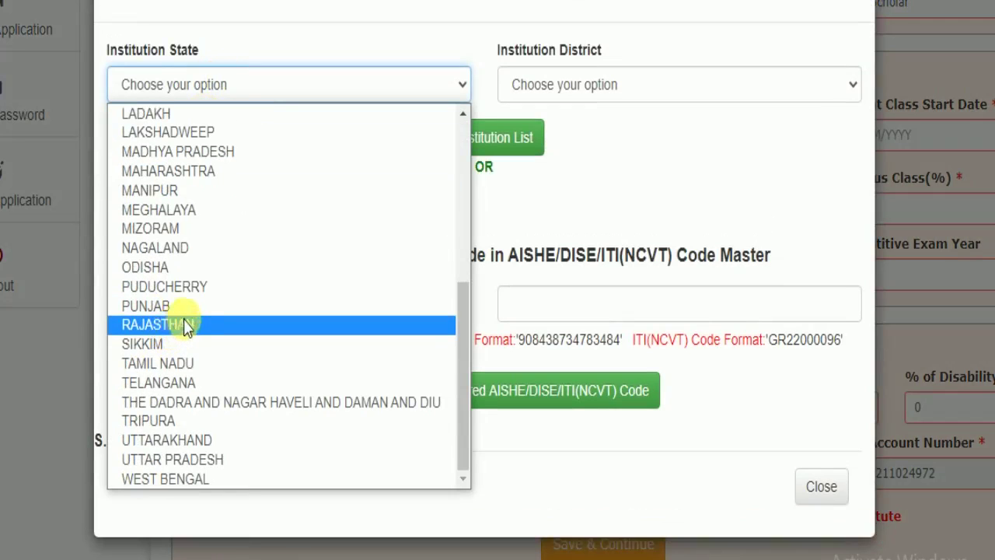
click(167, 266)
click(686, 89)
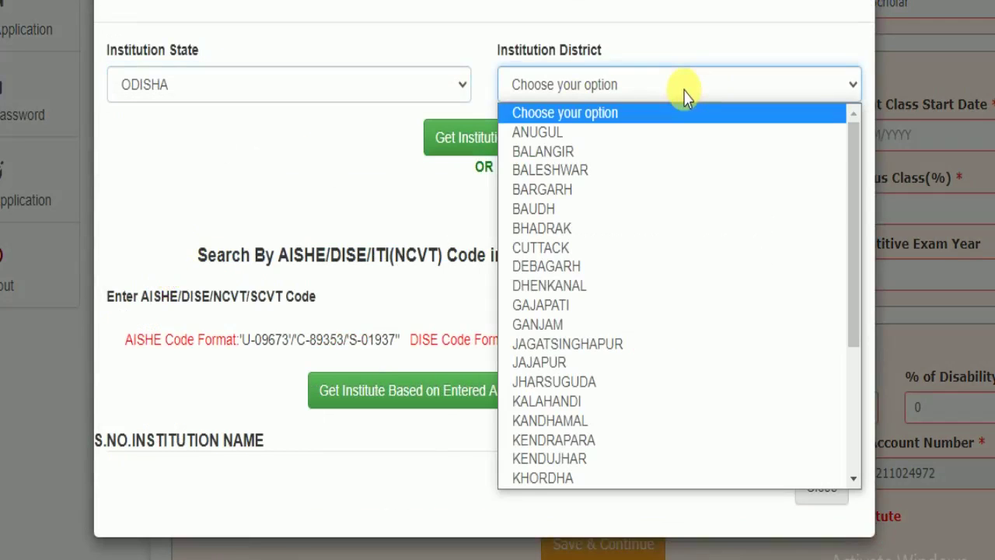
click(542, 227)
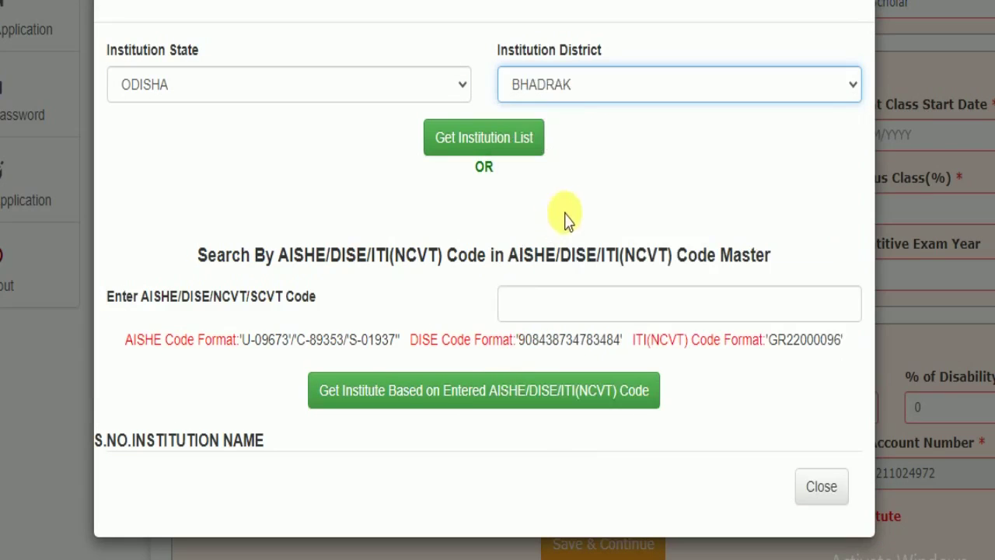
click(502, 152)
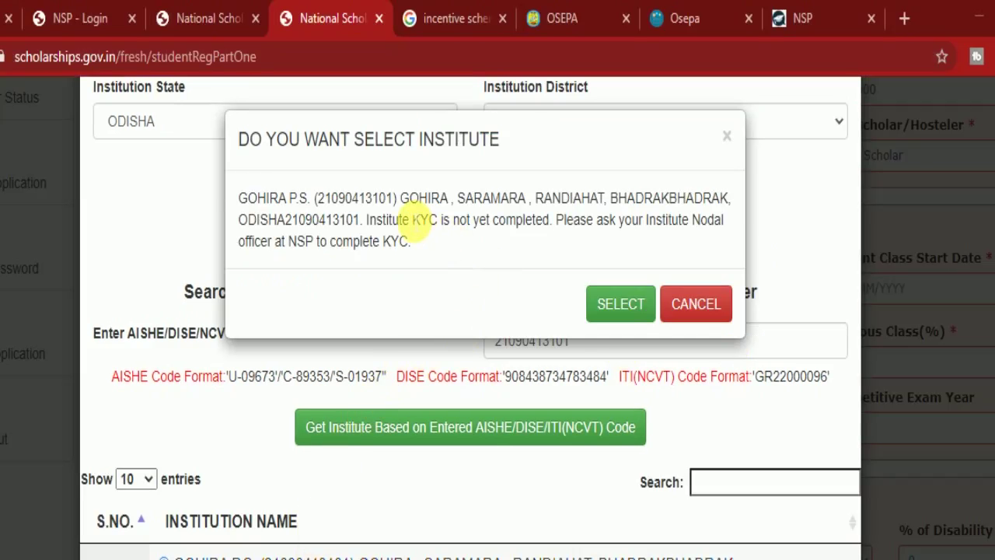
click(621, 304)
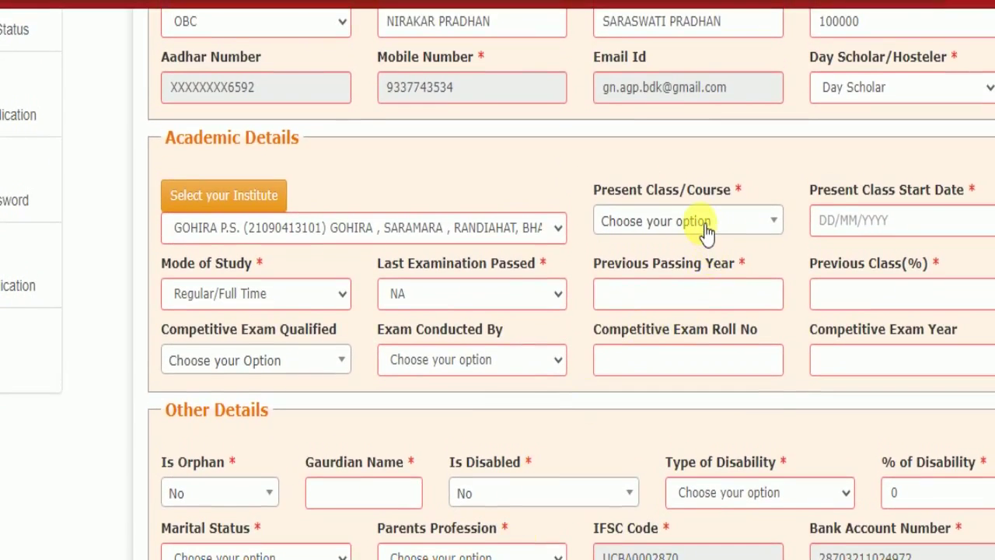
Select class V as the present class and save to continue to Contact Details.
click(704, 225)
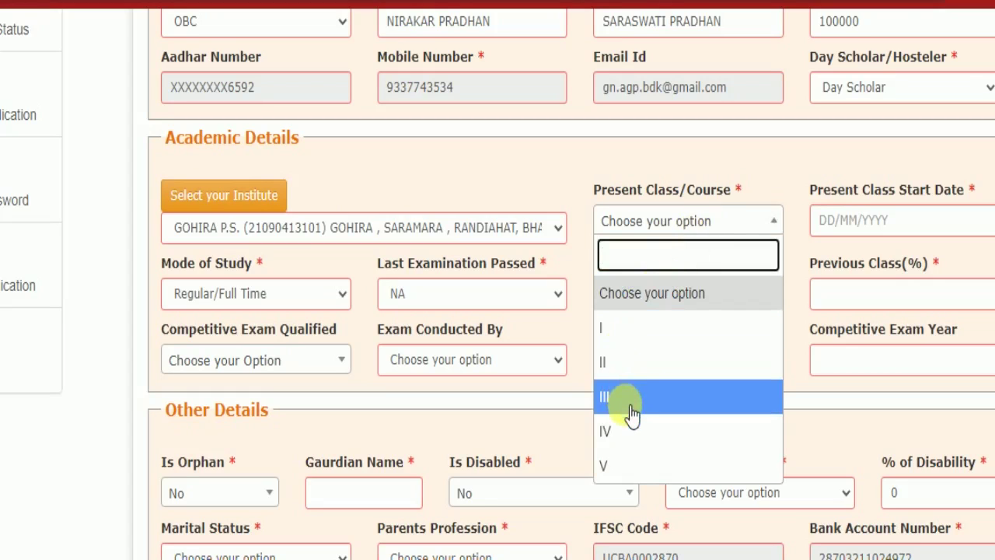
click(628, 460)
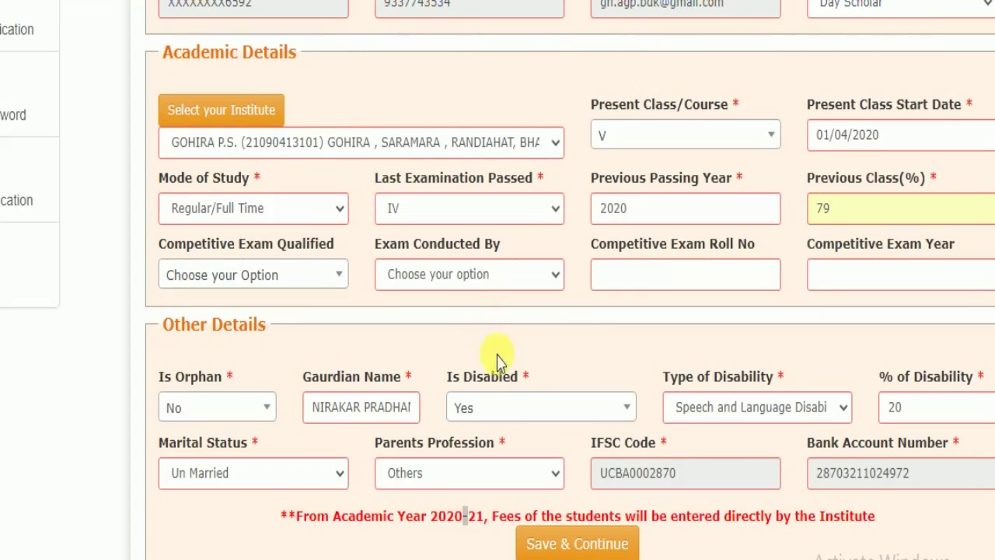
click(581, 544)
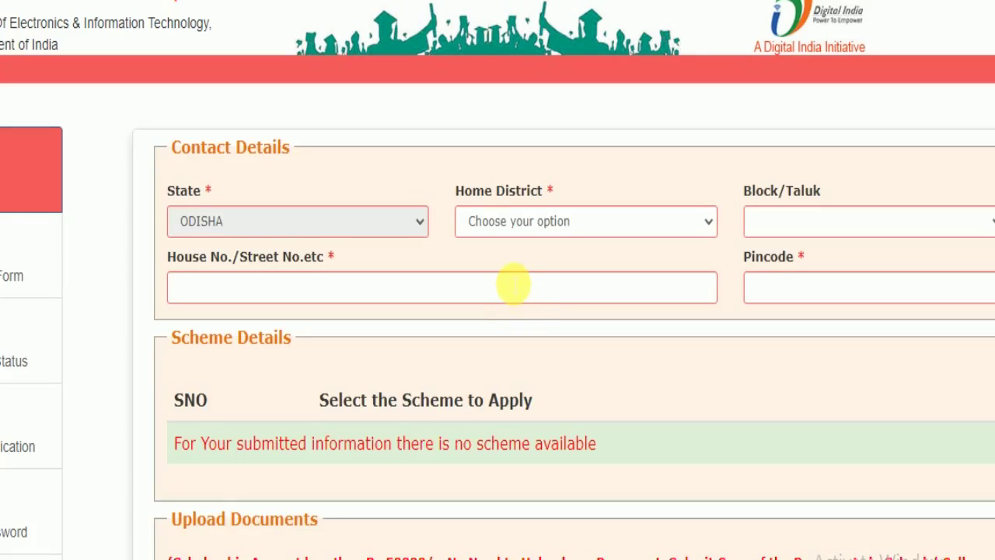
Highlight the no-scheme, Rs.50000 amount and document-copy notes, then save the application as draft.
scroll(513, 285, down, 3)
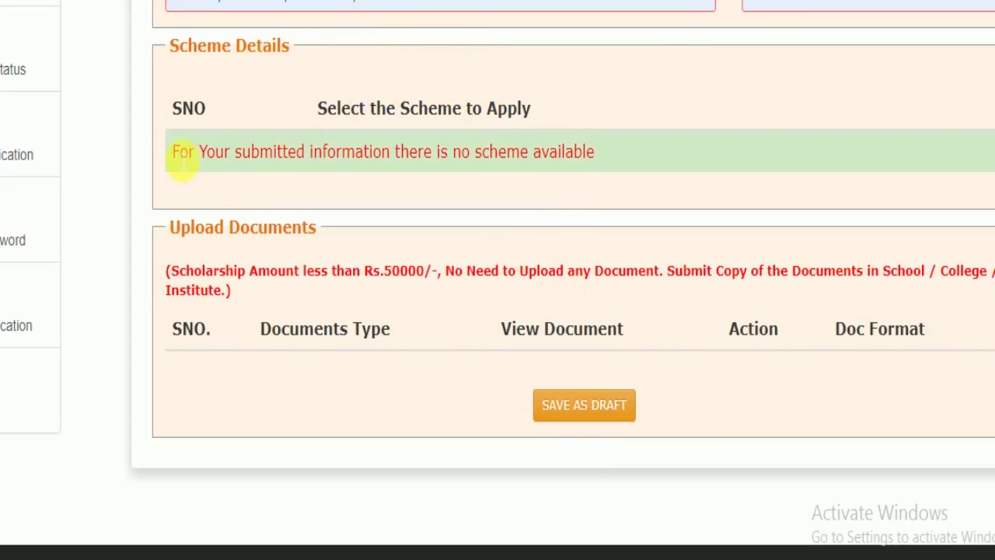
drag(176, 156, 639, 170)
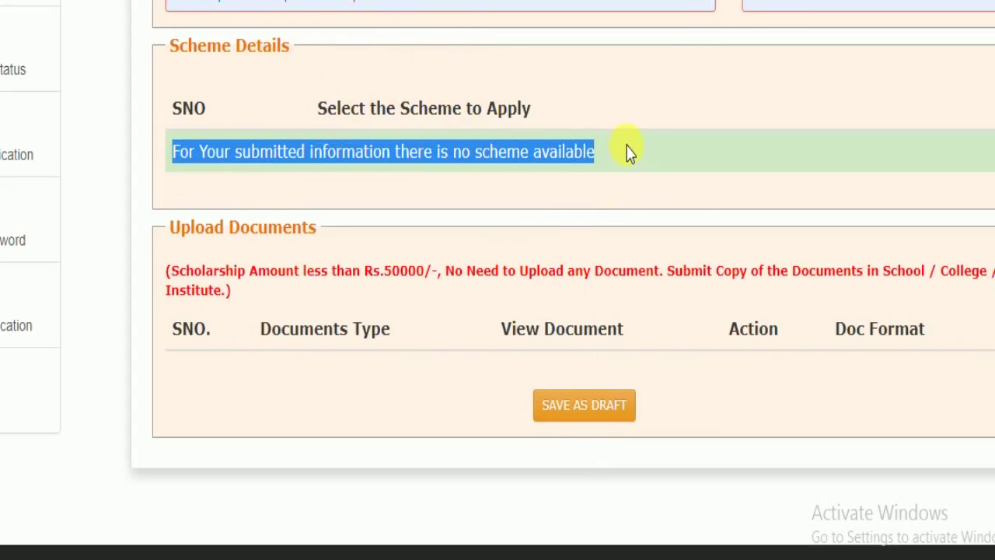
click(687, 152)
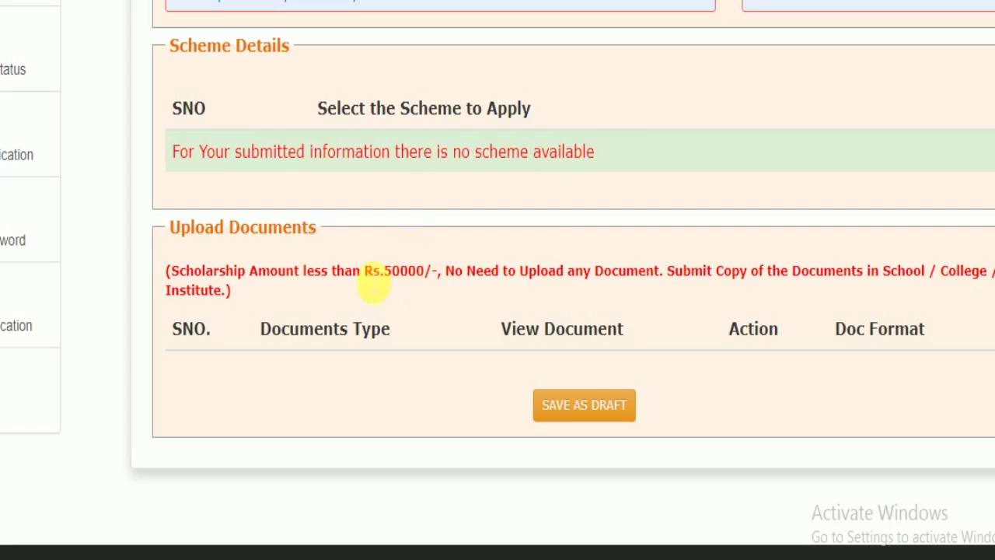
drag(234, 272, 429, 288)
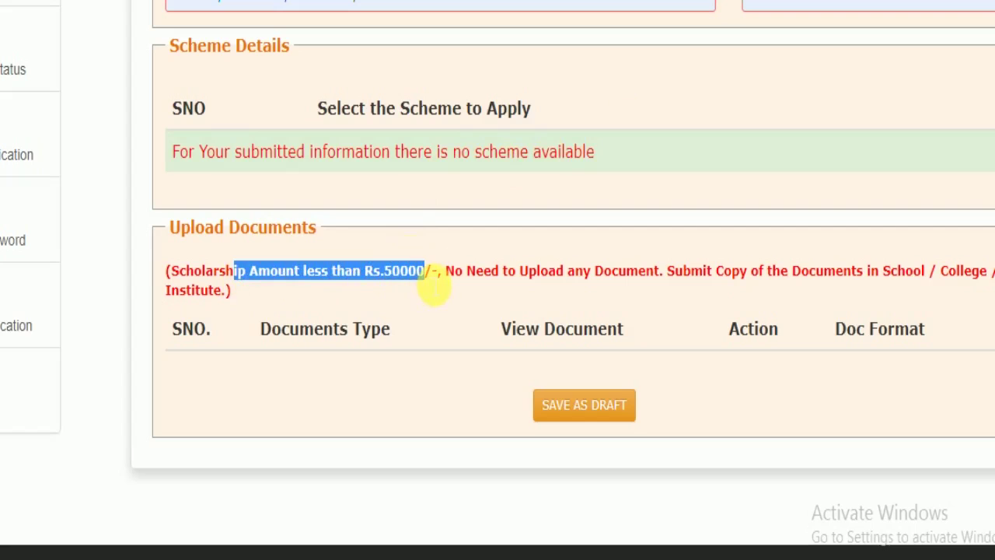
drag(602, 288, 968, 290)
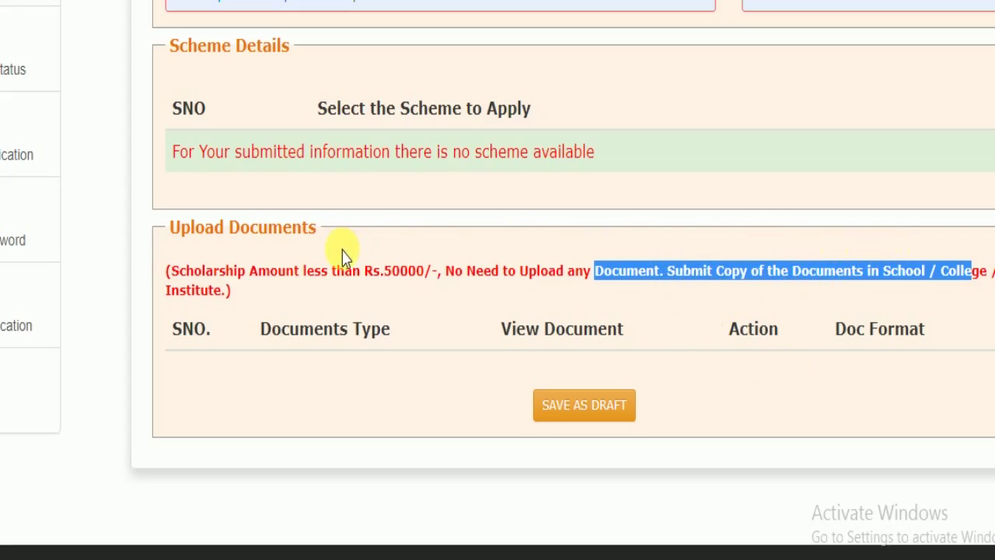
click(595, 416)
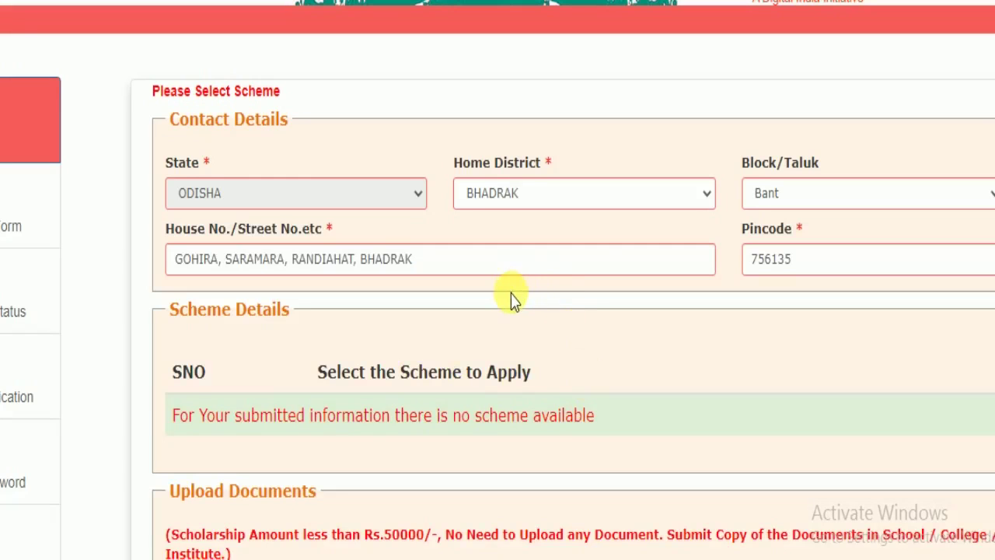